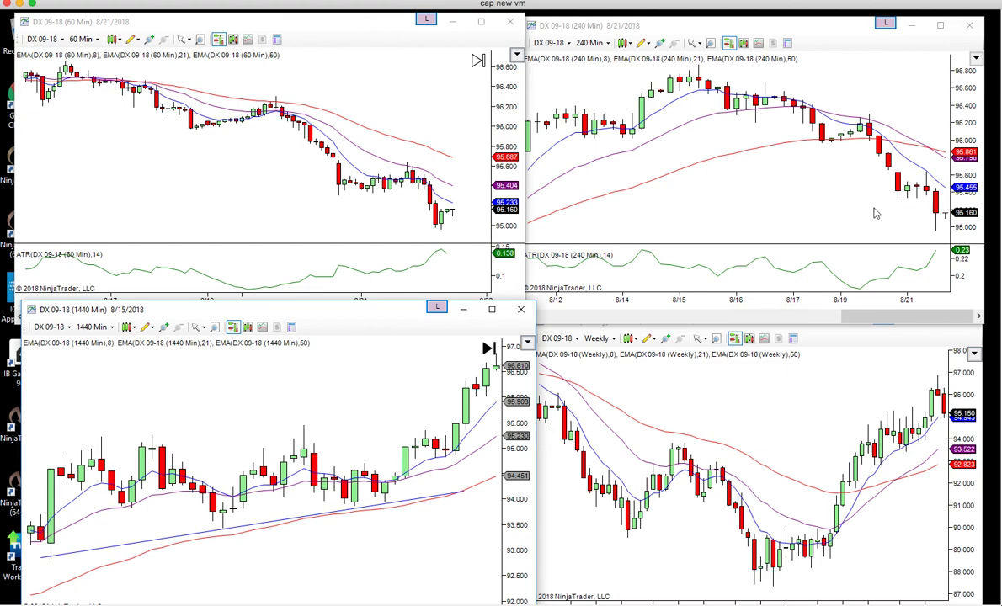
Step: Step the daily DX chart forward to 8/17 and pan the 240-minute chart back to 8/7–8/16
drag(874, 215, 845, 218)
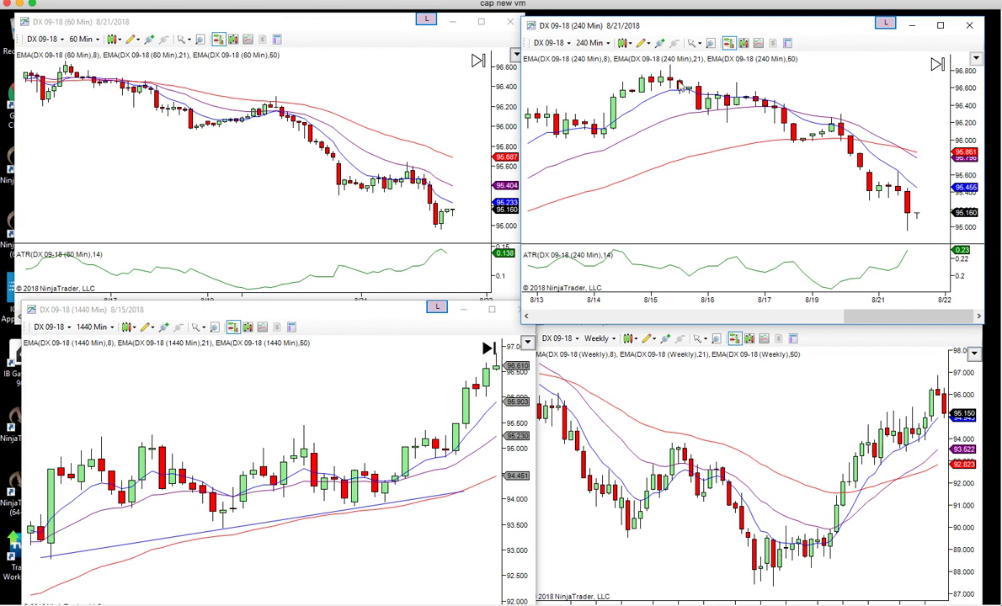
click(436, 386)
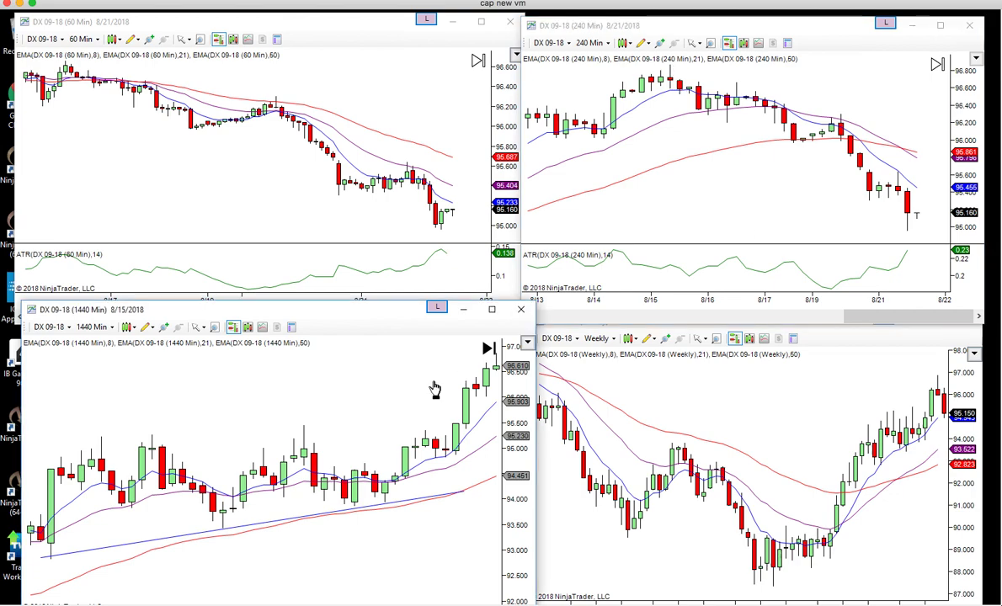
scroll(425, 388, down, 1)
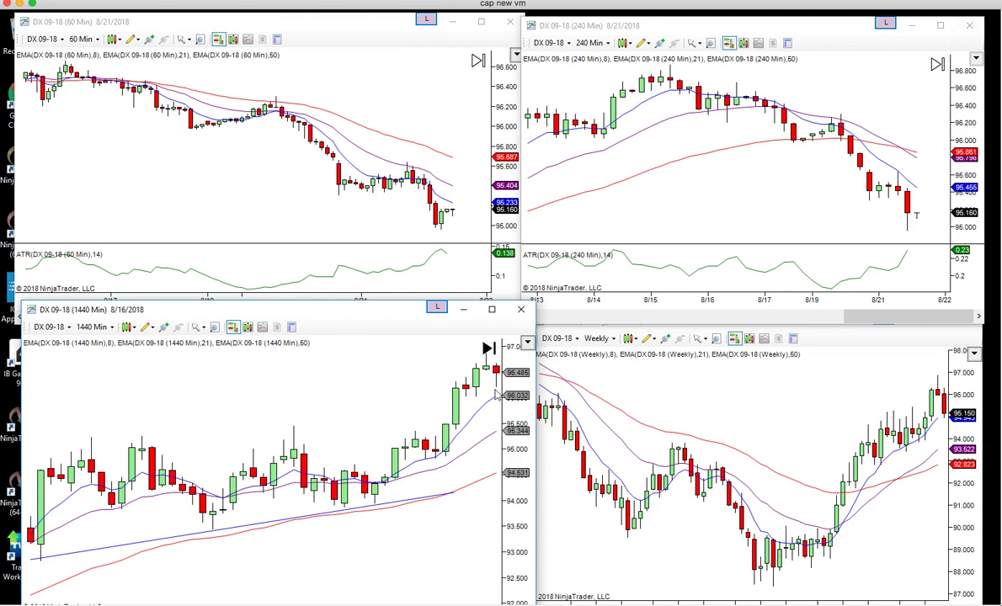
scroll(391, 395, down, 1)
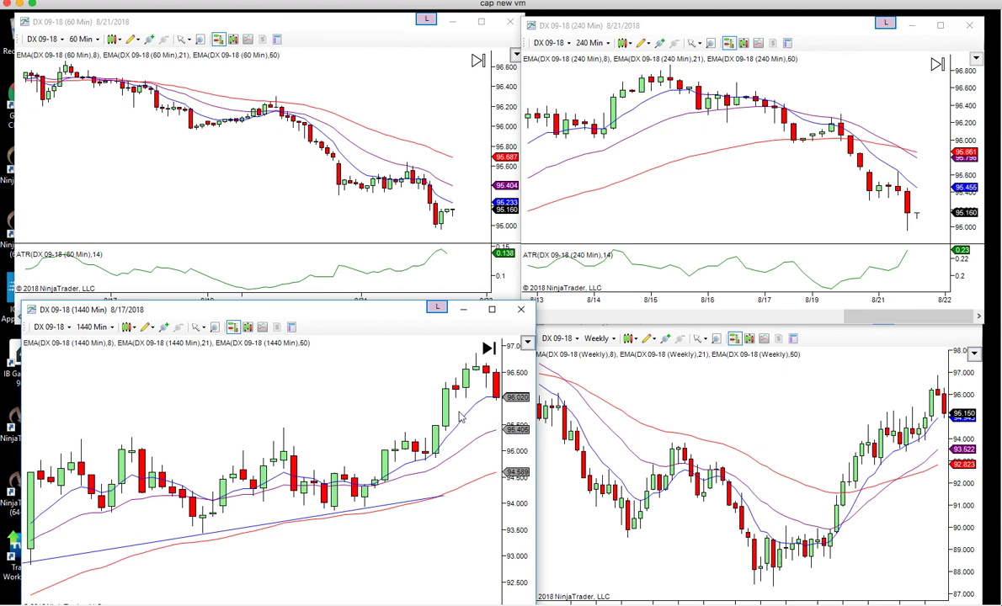
drag(839, 197, 670, 214)
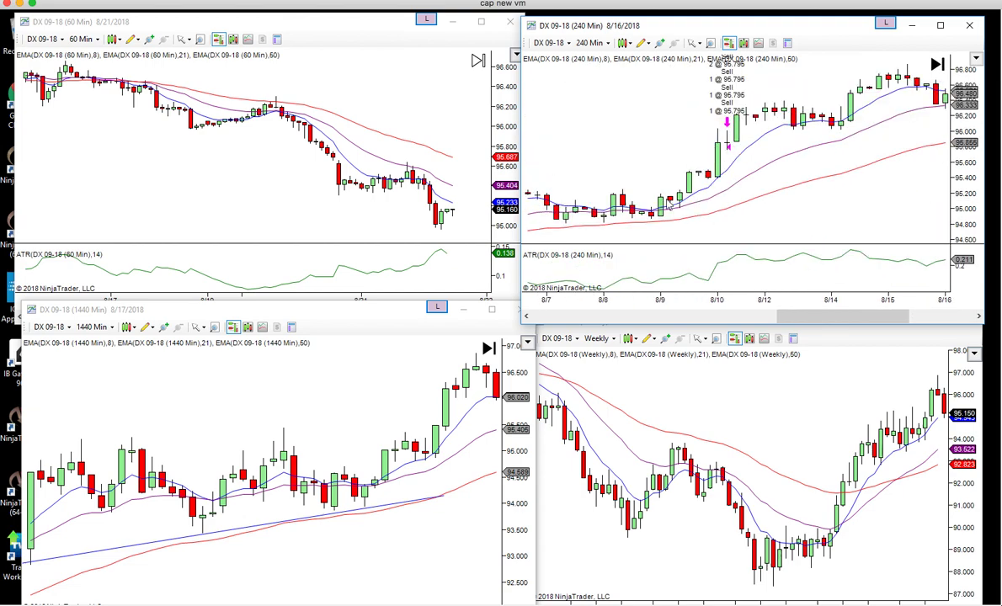
Step: Set the 240-minute chart's Plot executions data series option to DoNotPlot
right_click(617, 104)
click(646, 149)
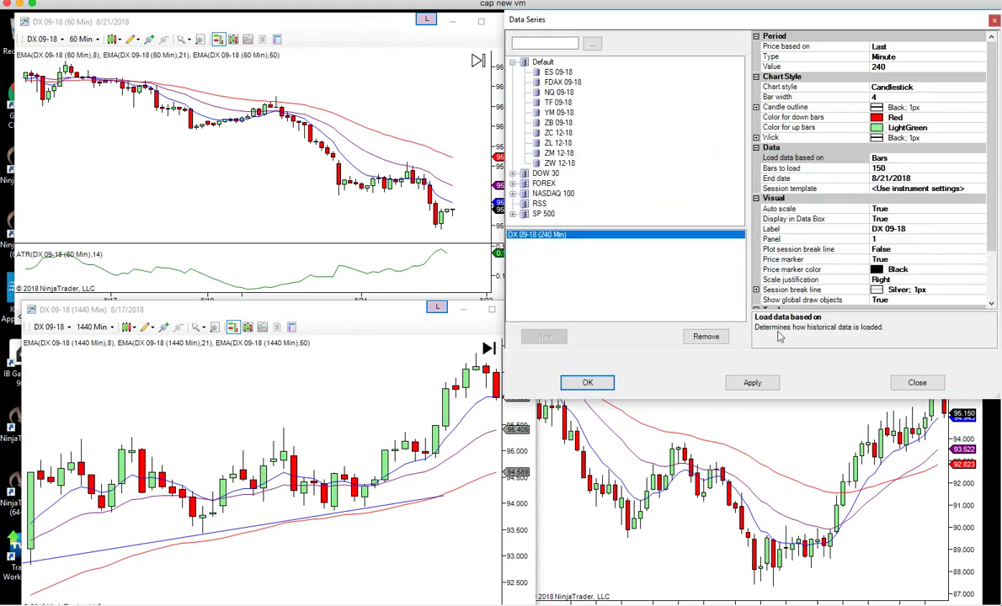
scroll(962, 300, down, 2)
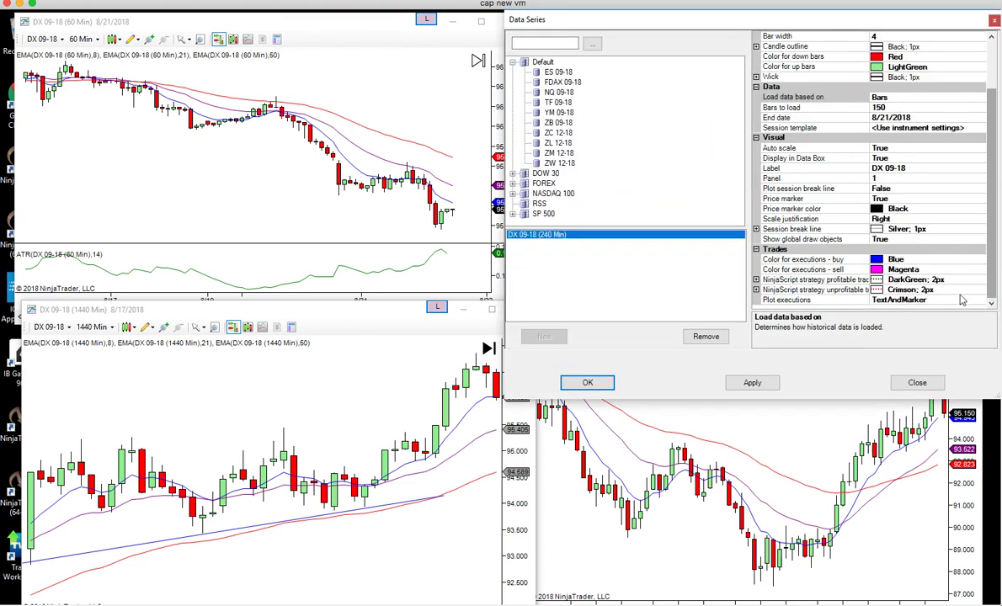
click(911, 300)
double_click(910, 300)
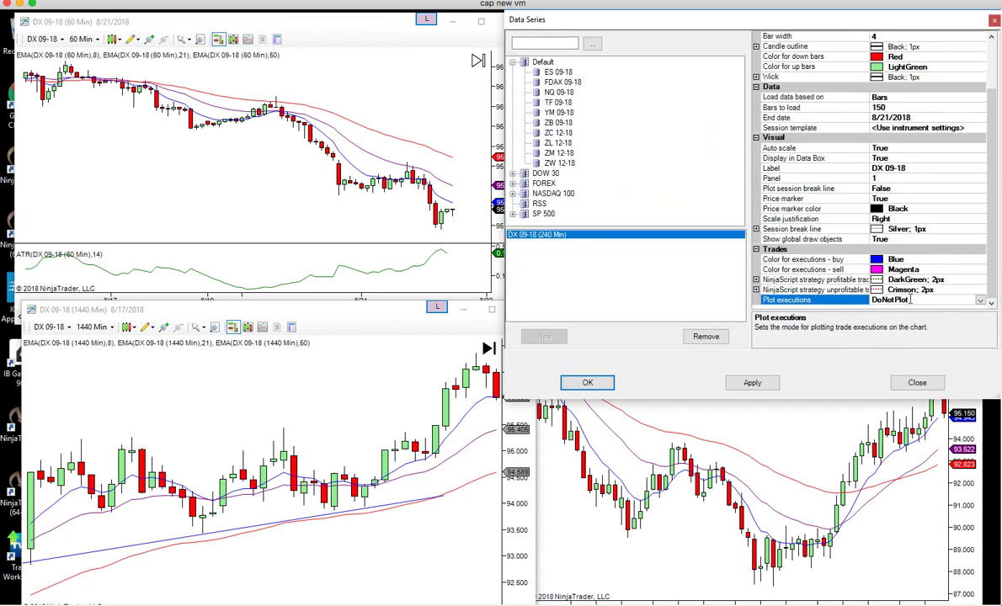
click(581, 386)
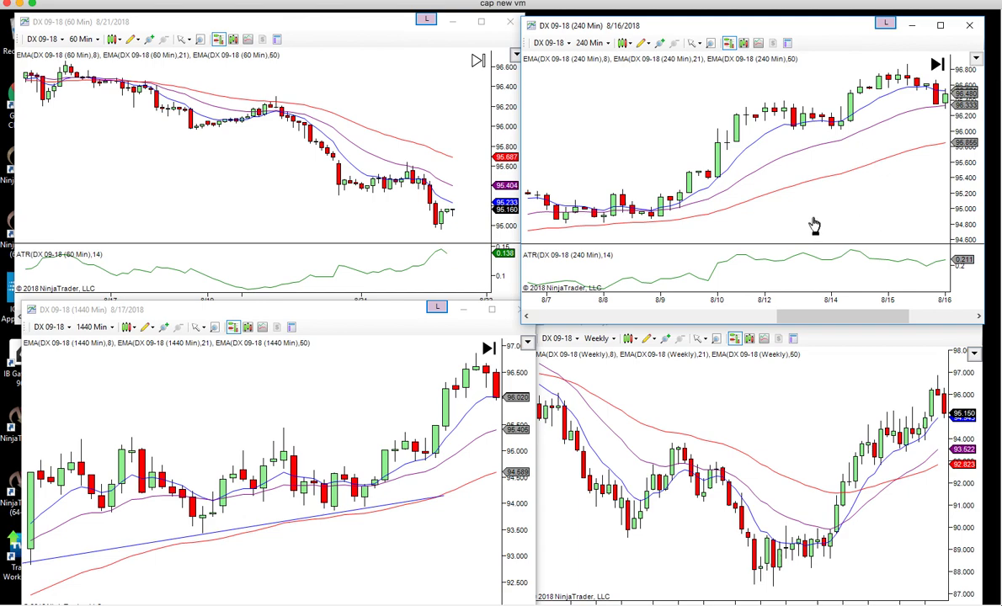
Step: Scroll the 240-minute chart to its latest bars and pan the weekly chart left for margin
scroll(813, 225, down, 5)
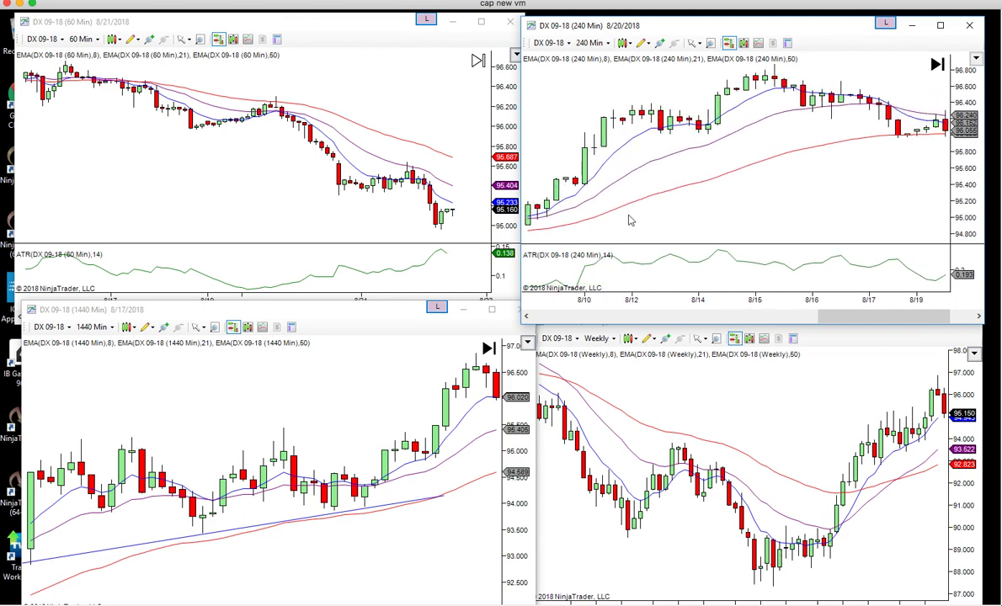
scroll(875, 181, down, 4)
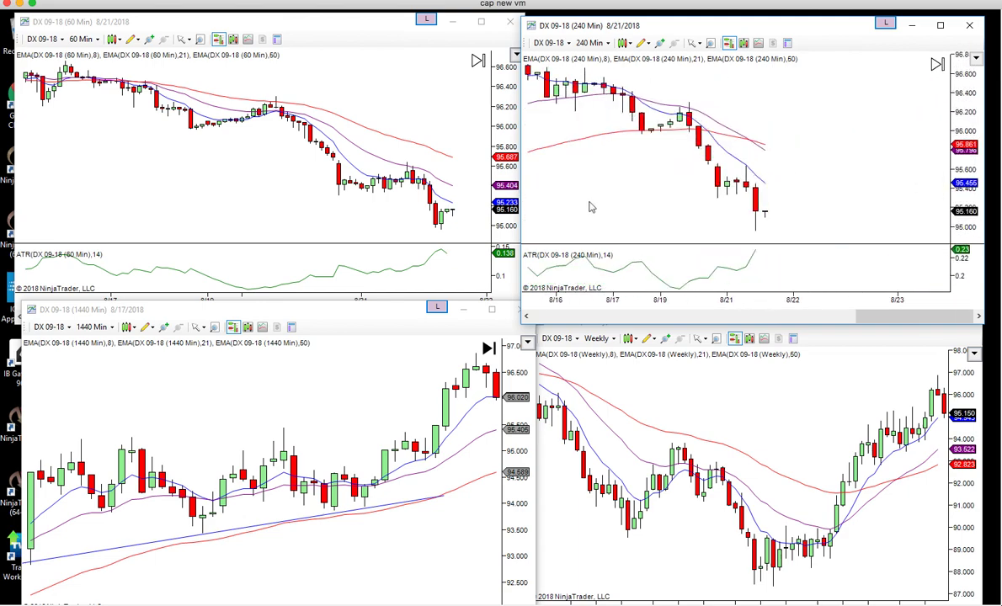
scroll(715, 211, up, 3)
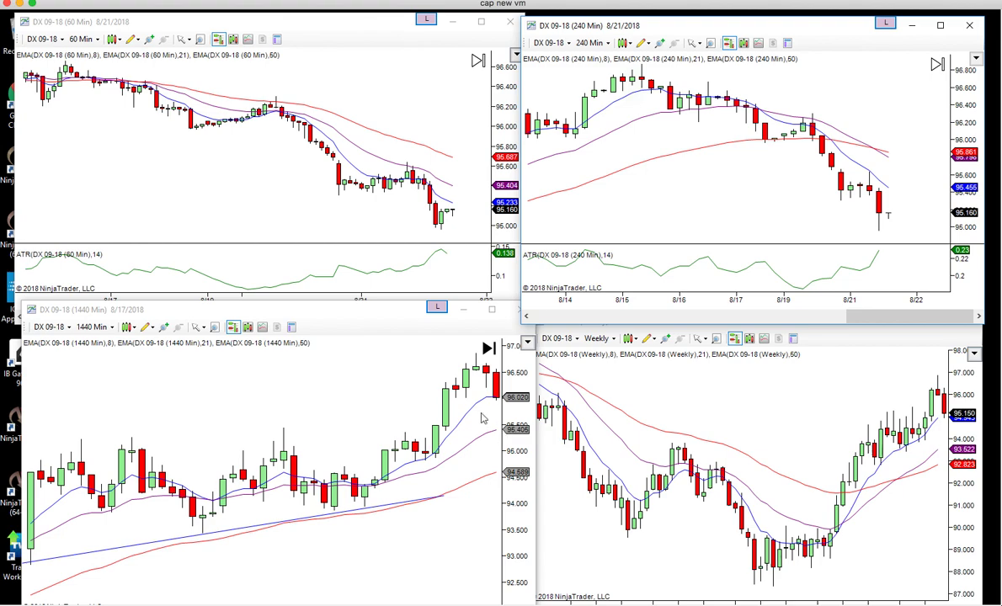
click(769, 413)
drag(809, 403, 758, 370)
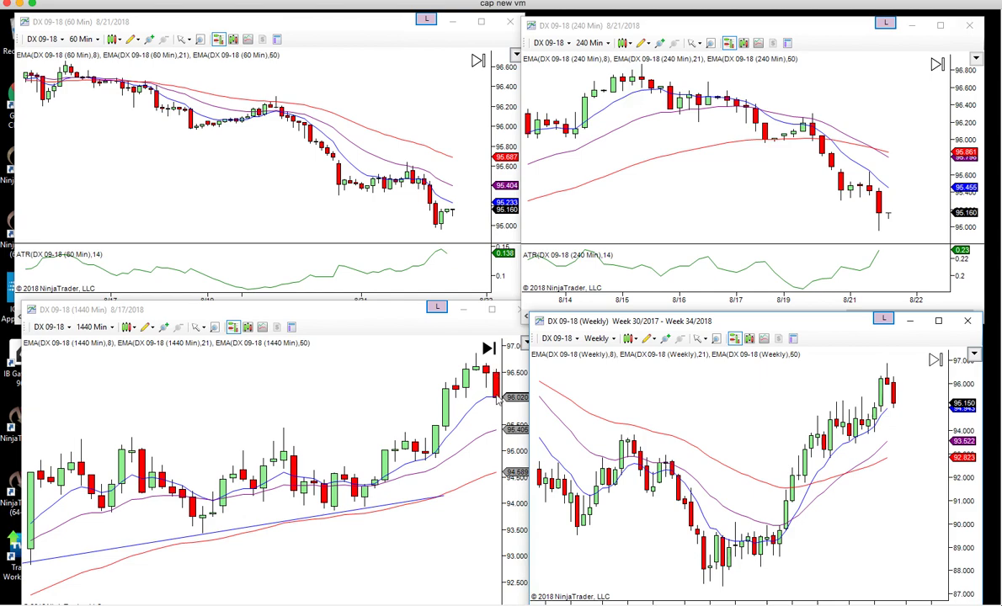
Step: Advance the daily DX chart to its latest bars at 8/21
scroll(464, 466, up, 5)
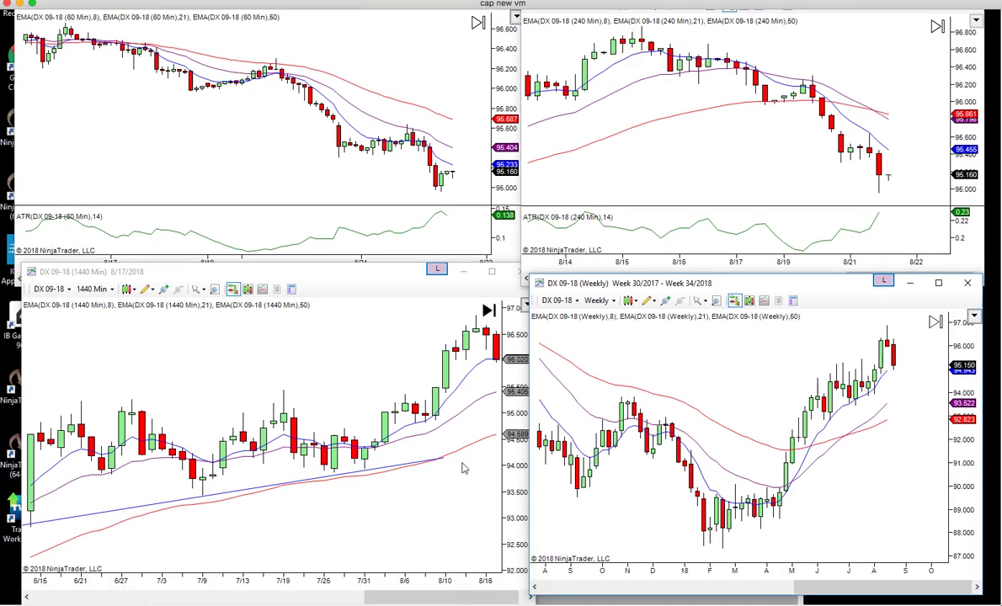
click(381, 463)
scroll(290, 457, down, 5)
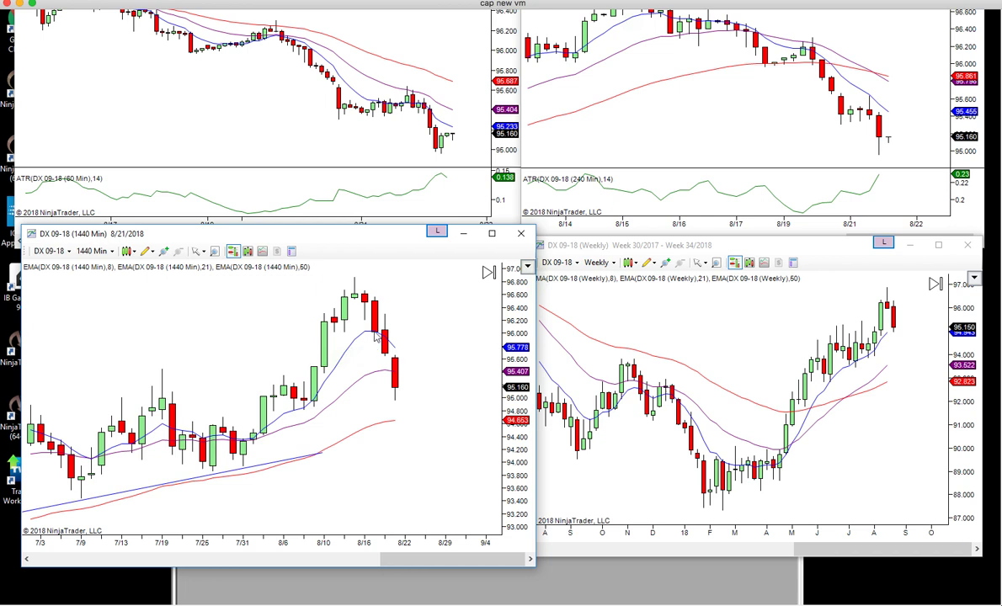
Step: Check the 8/17 daily bar's price and EMA values, then bring the 60-minute chart forward
middle_click(377, 330)
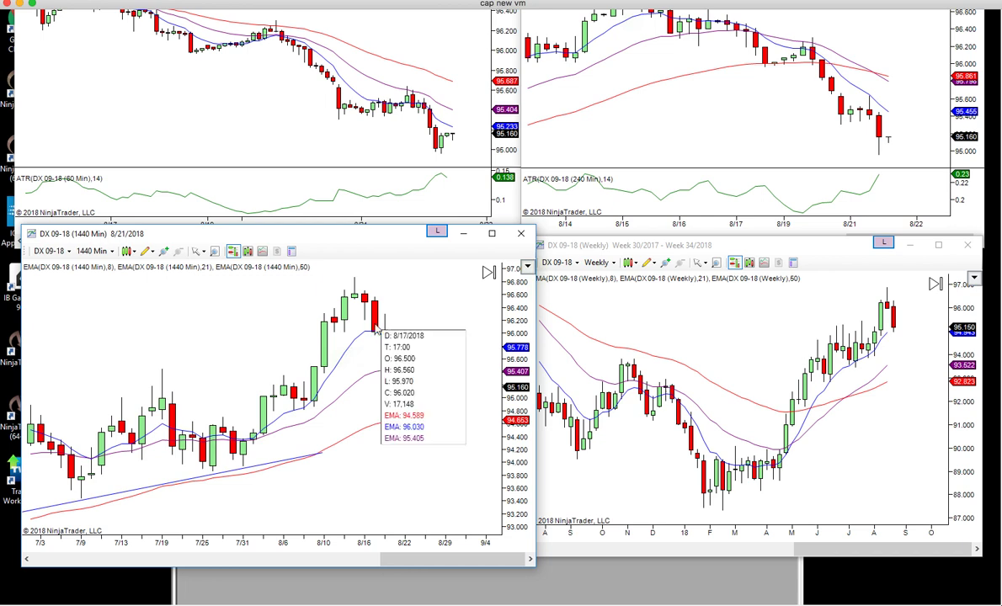
click(305, 215)
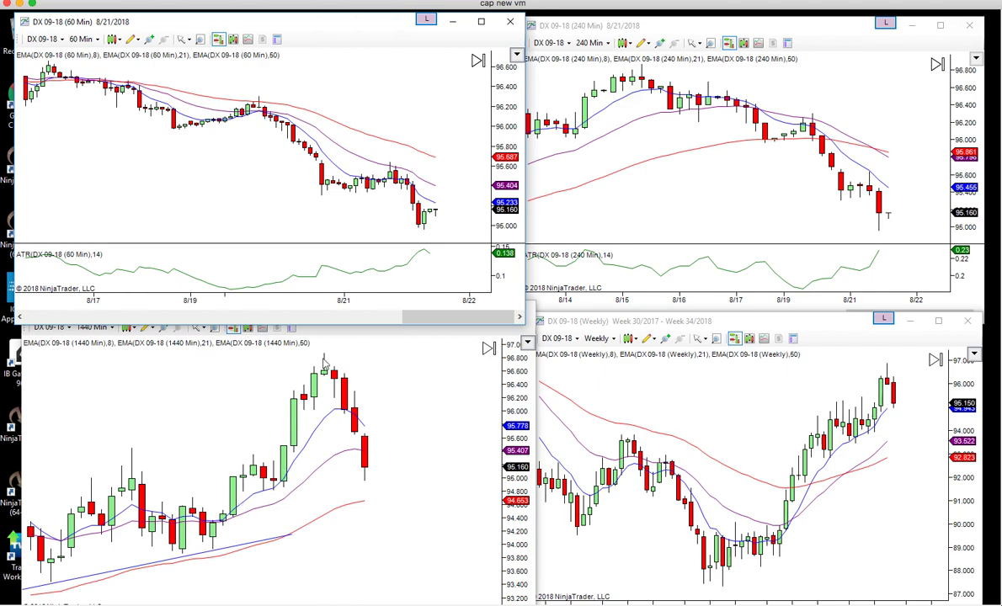
click(361, 434)
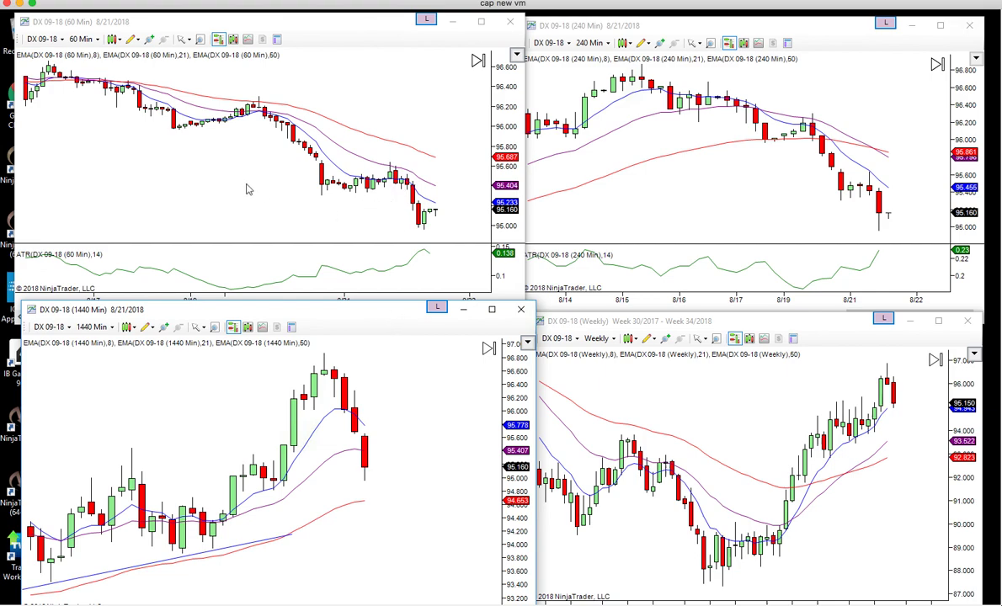
click(174, 186)
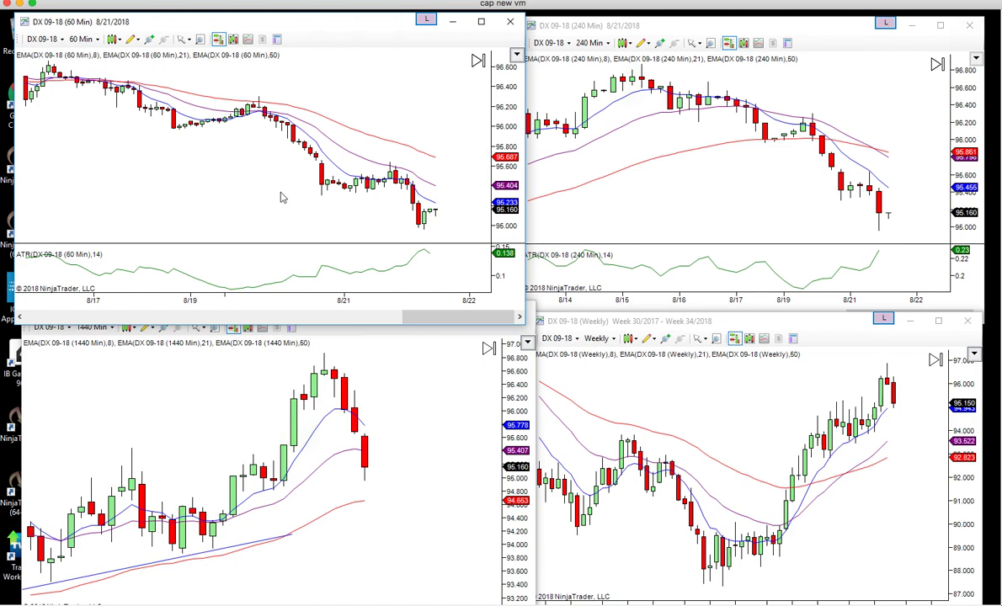
Step: Enter GBPUSD as the linked instrument, zoom the 60-minute chart, and pan the 240-minute chart
text(GBPUSD)
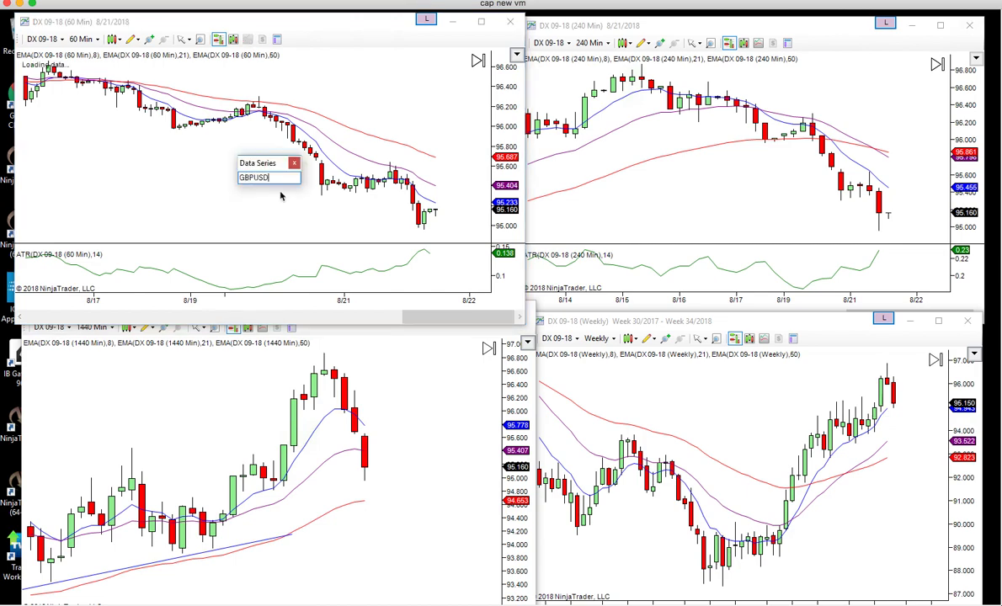
key(Return)
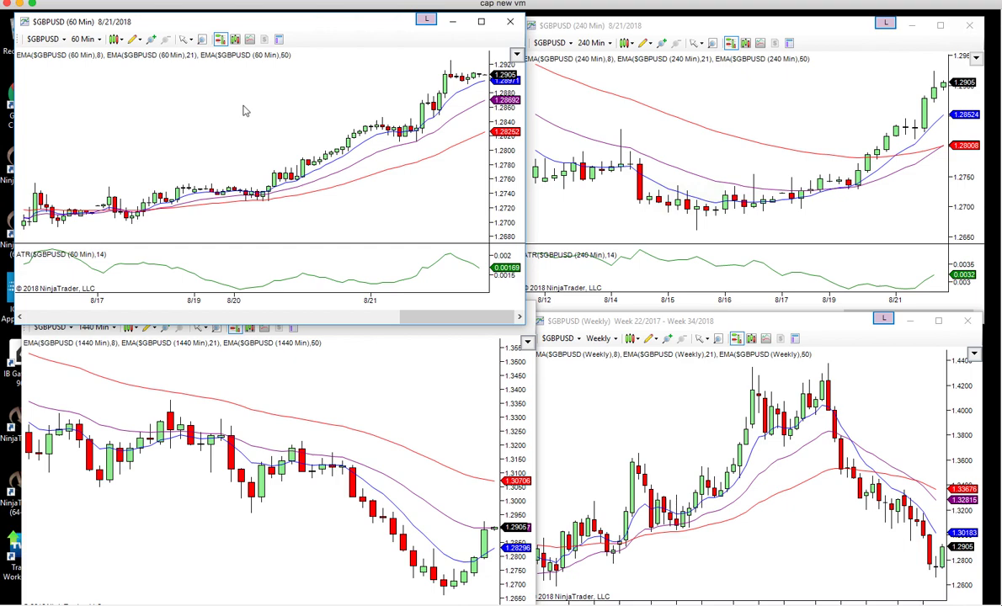
scroll(243, 109, up, 3)
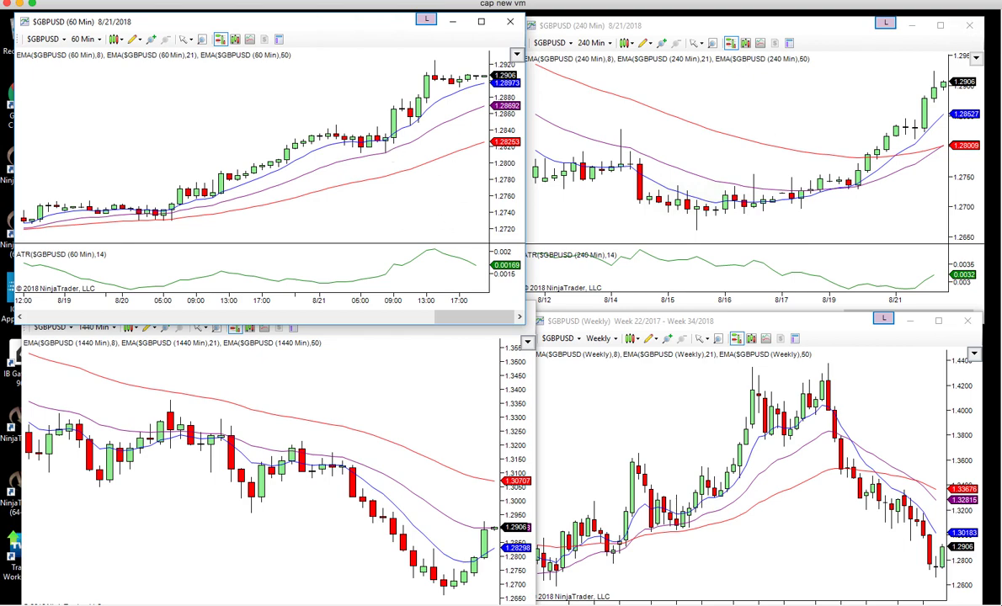
drag(880, 218, 861, 205)
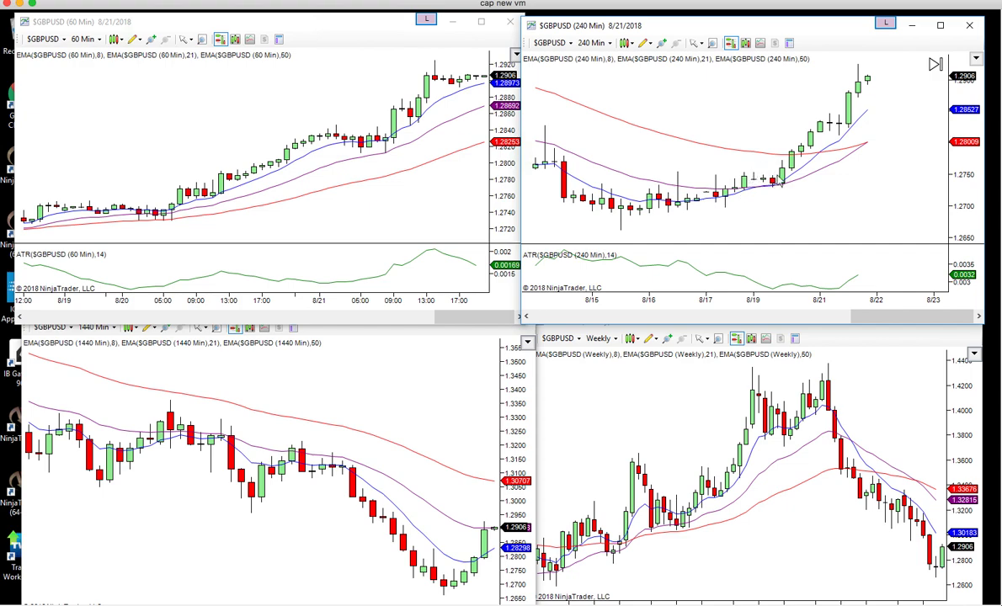
click(190, 124)
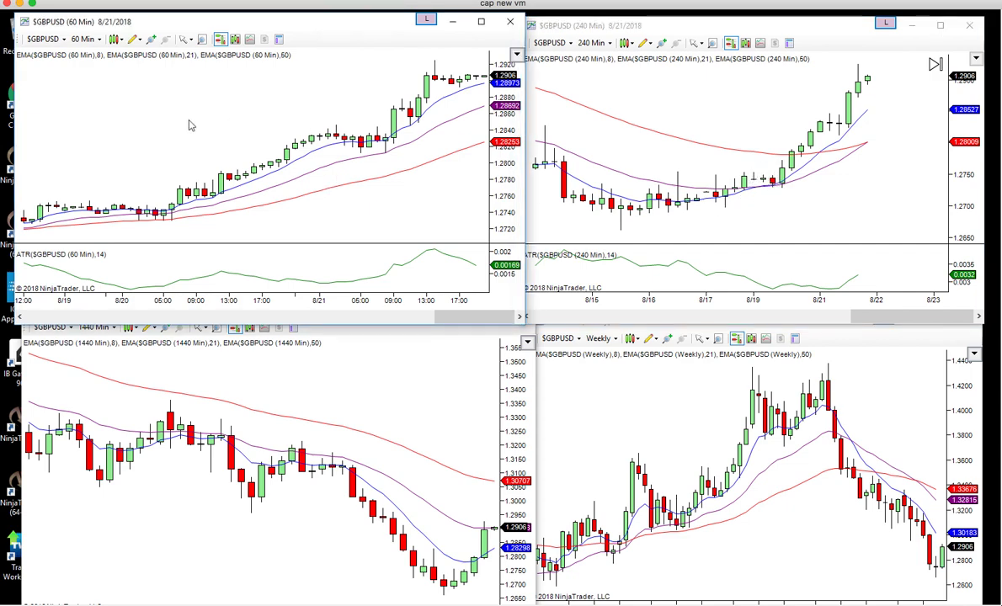
Step: Enter AUDUSD on the 60-minute chart as the instrument for all linked charts
text(AUDUSD)
key(Return)
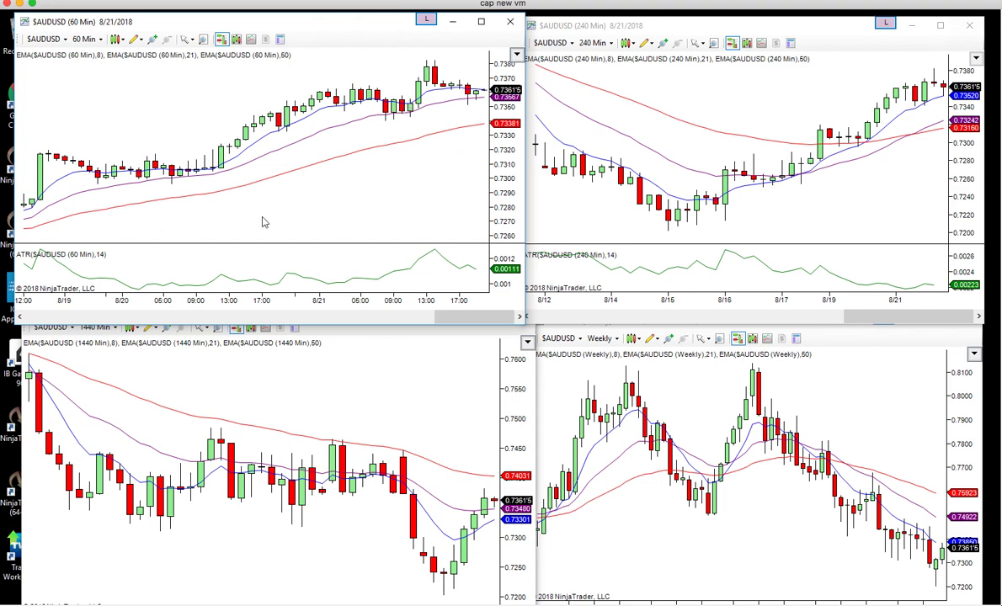
Step: Enter the NZDUSD symbol on the 60-minute chart for all linked charts
text(NZDSUSD)
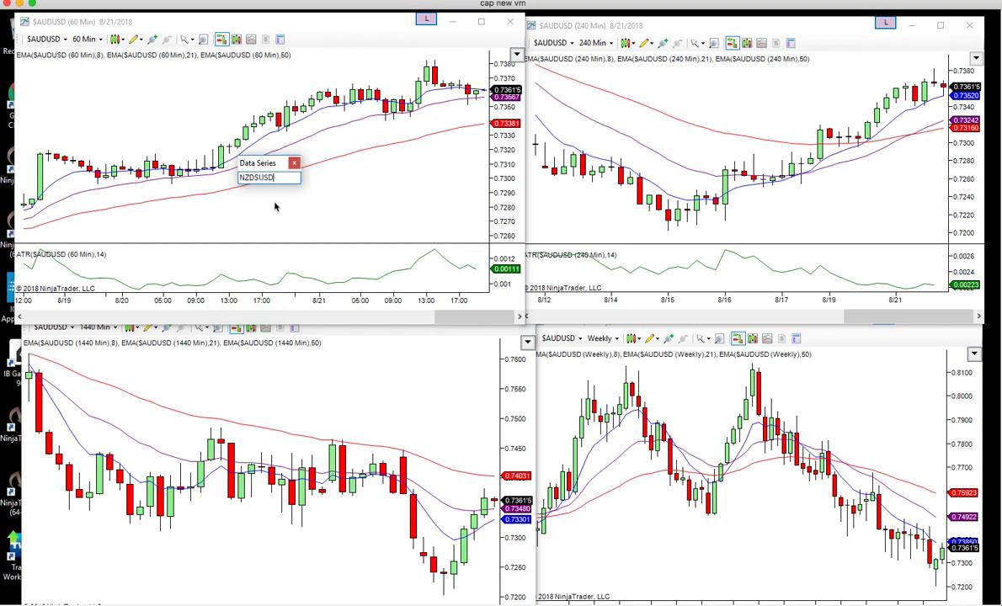
key(Return)
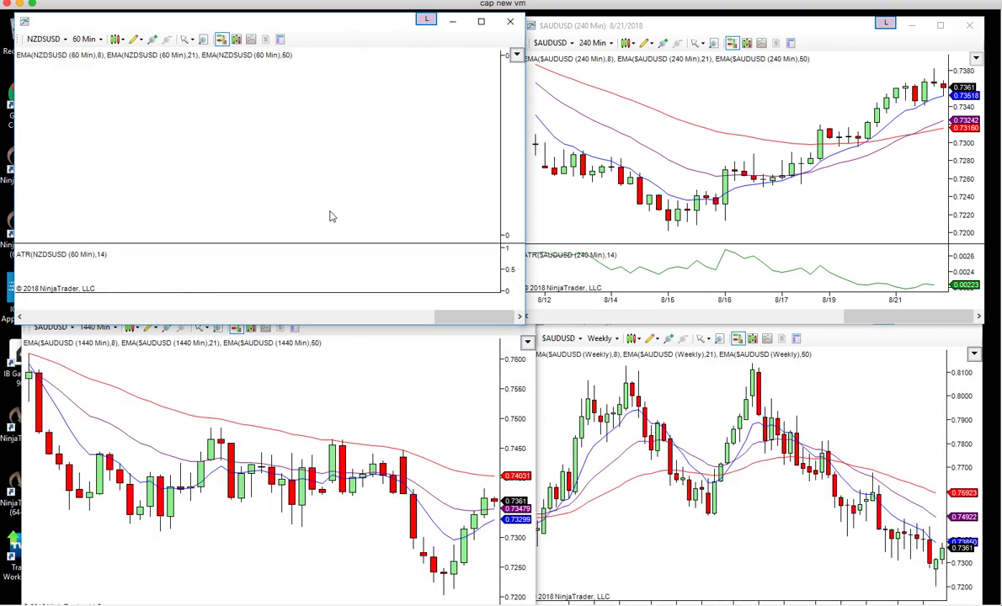
text(NZDSUSD)
key(Return)
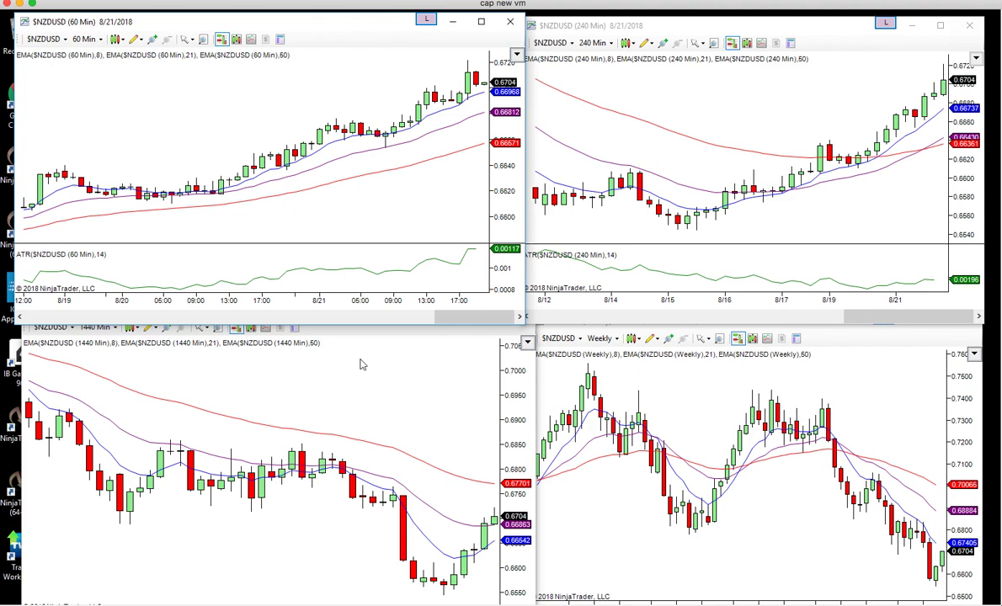
Step: Pan the 60-minute chart left to leave room after the latest bar
right_click(418, 423)
click(373, 394)
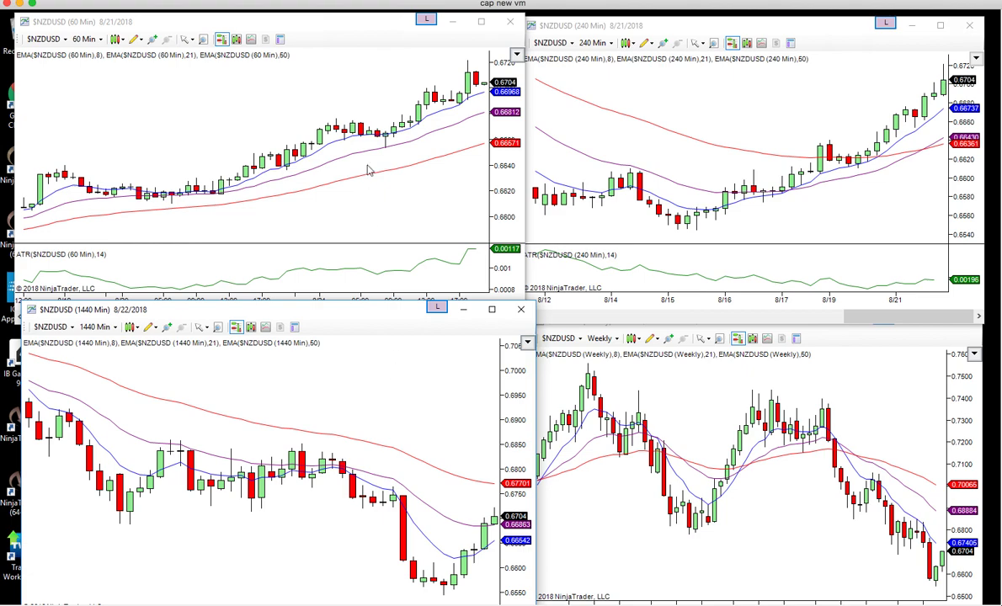
click(380, 210)
drag(380, 211, 360, 215)
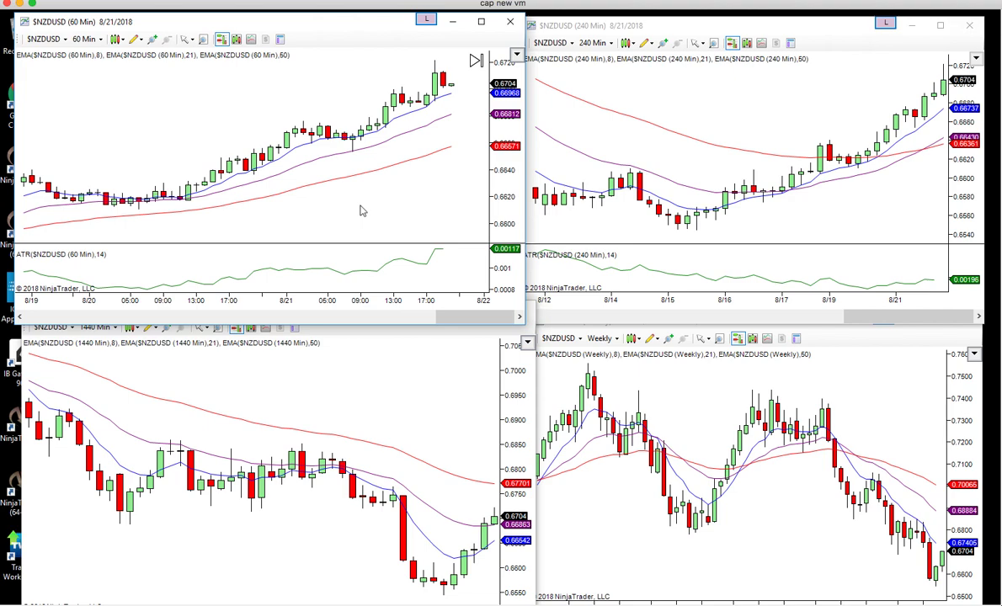